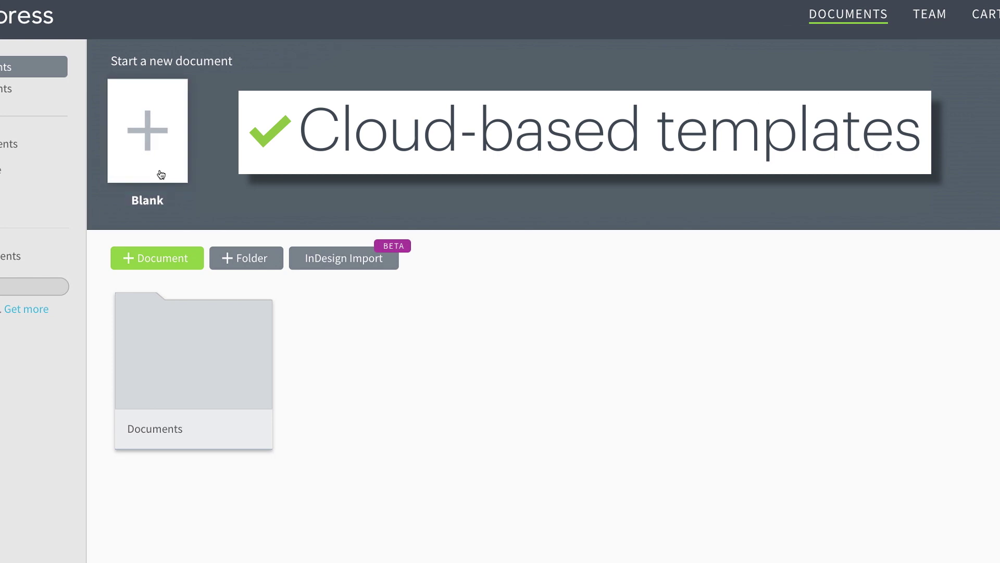
Preview InDesign Import, then open the Contemporary catalog at its Living Room Collection spread.
left_click(314, 256)
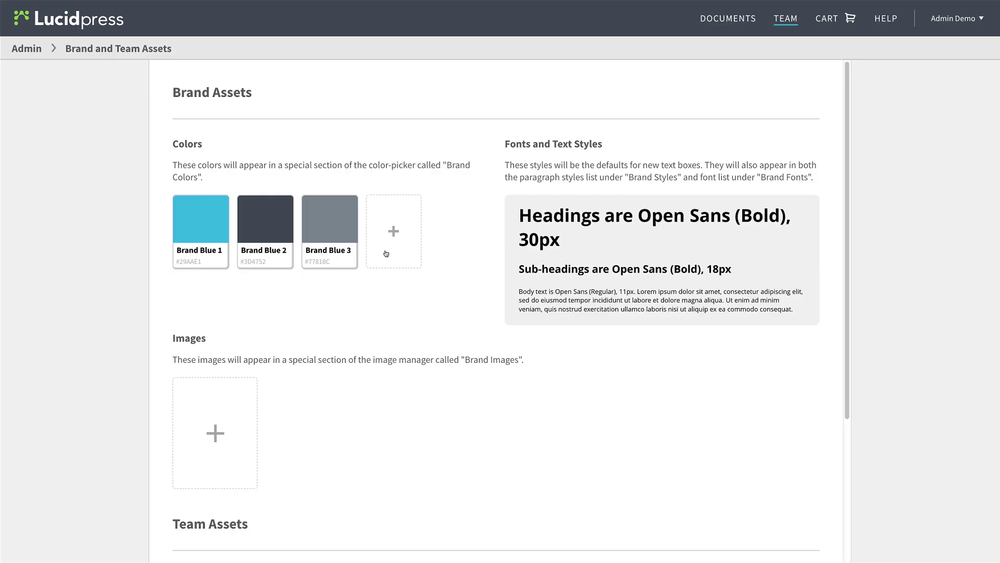
left_click(386, 255)
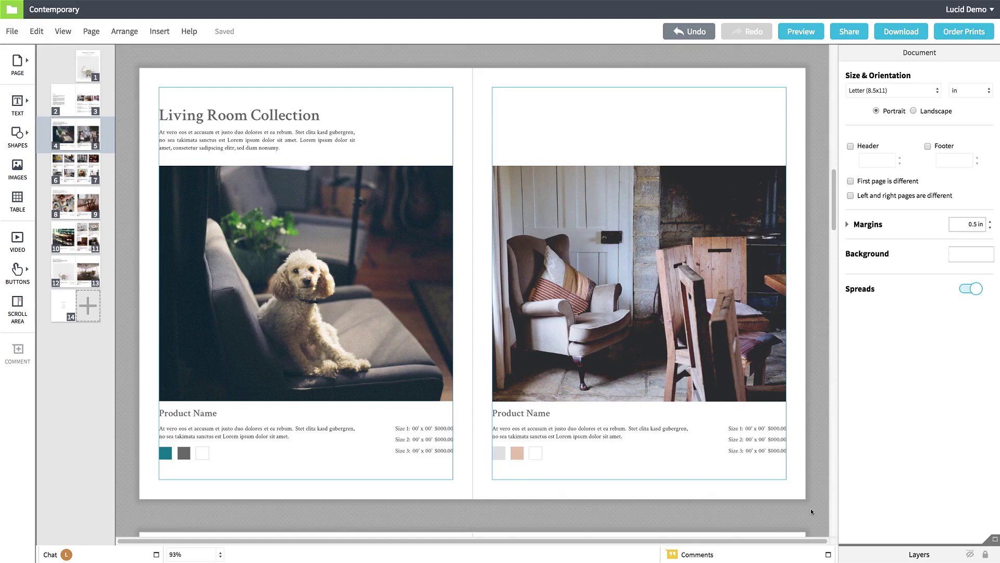
Lock the size and position of all spread objects, share with My Team, and send a customization chat message.
left_click_drag(812, 511, 159, 128)
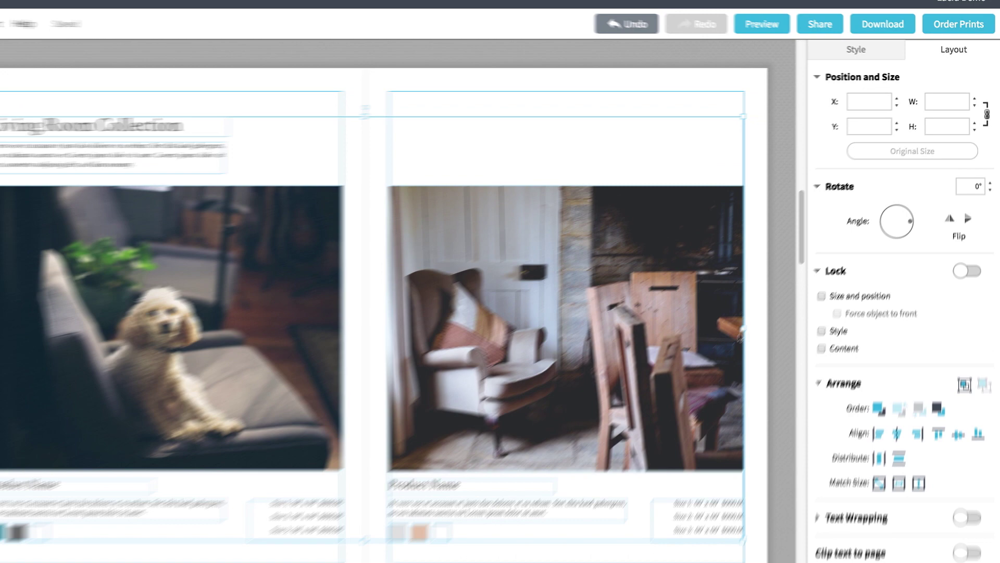
left_click(850, 256)
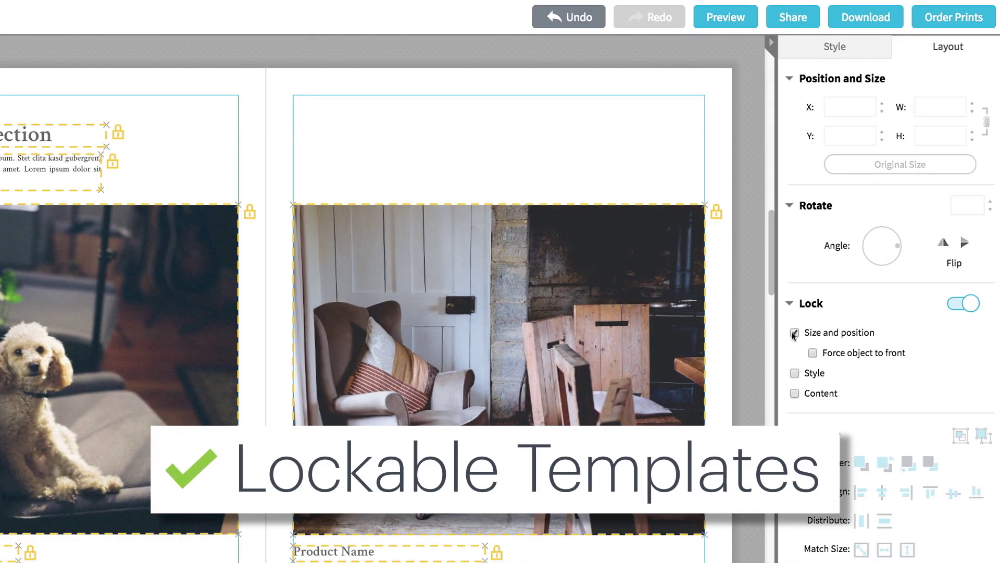
left_click(797, 21)
left_click(325, 286)
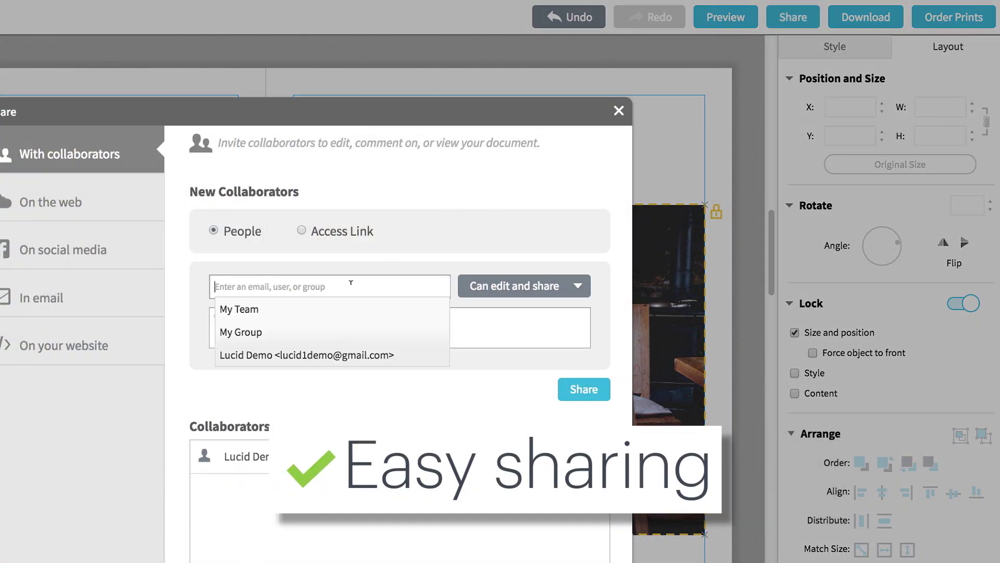
left_click(322, 312)
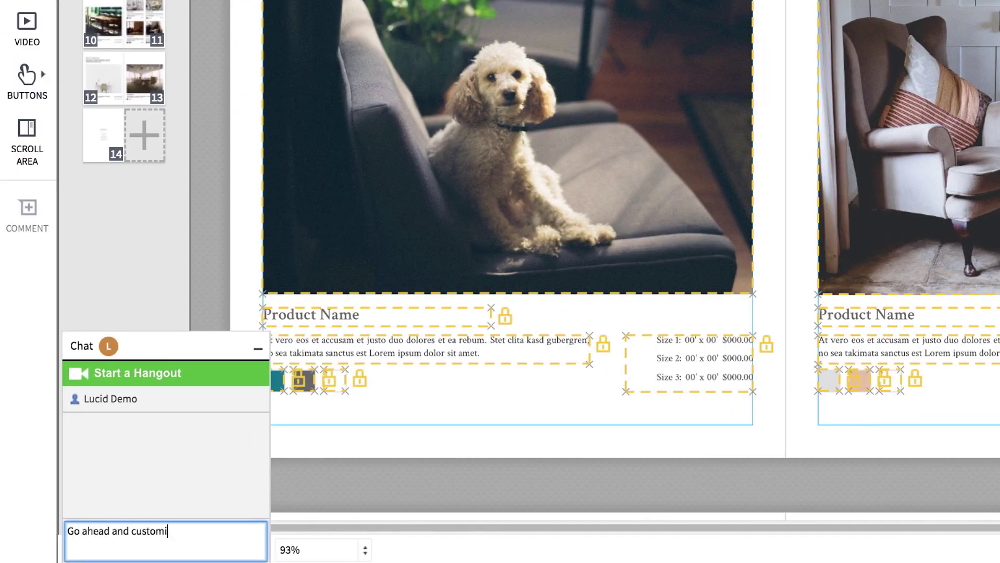
type("ze this template!")
key("Return")
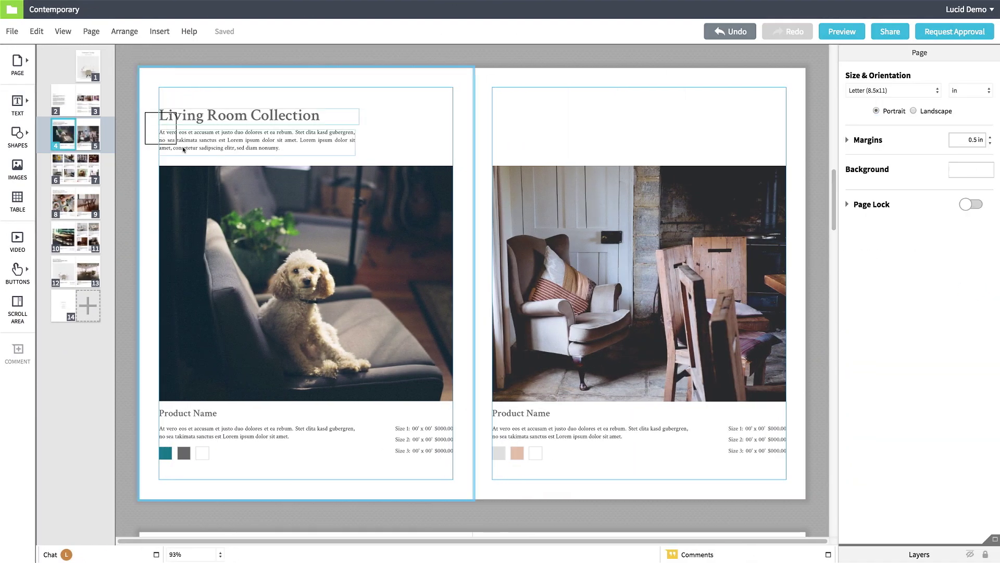
Give the Living Room Collection description a brand colour and rewrite the paragraph.
left_click(210, 157)
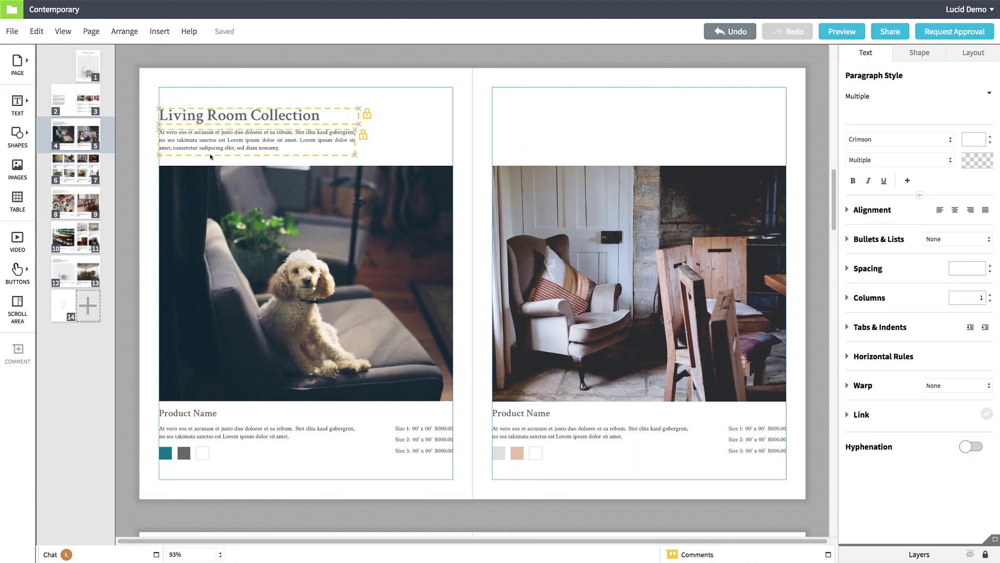
left_click(977, 160)
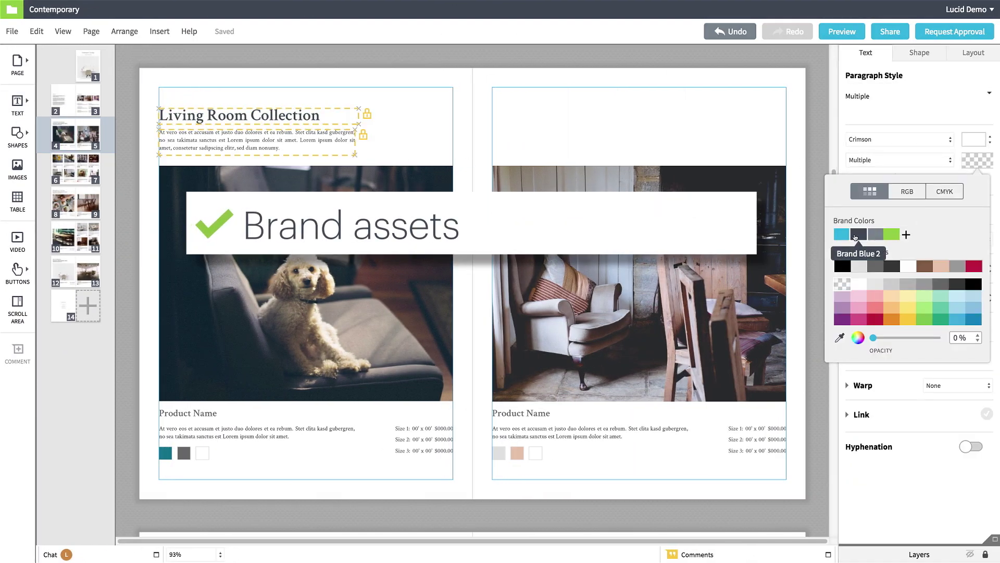
left_click(857, 234)
double_click(266, 153)
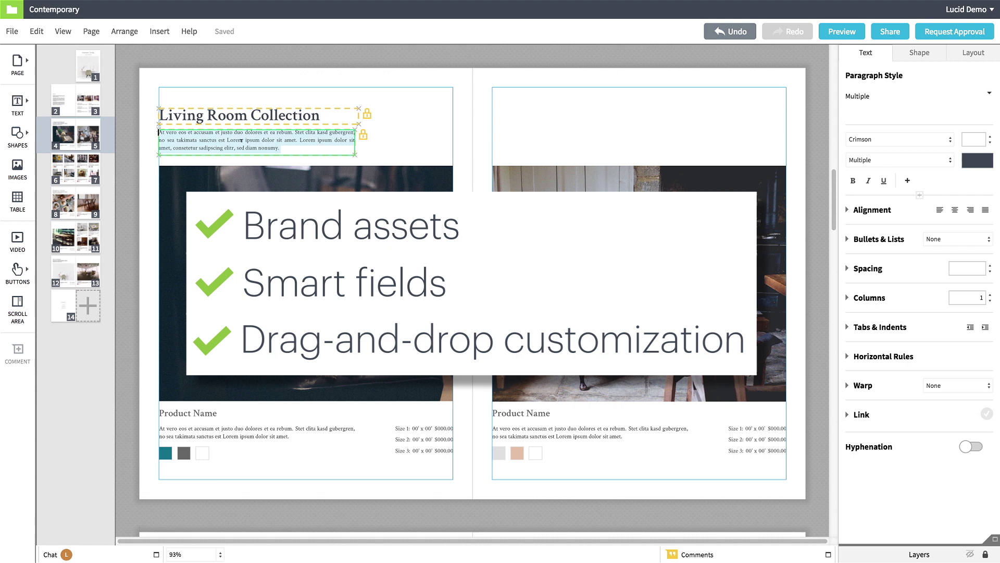
type("The Signature Armchair is one of our best")
type("at's sure to add a modern and minimal flair to any room. Available in blue, dark grey, white, and light grey.")
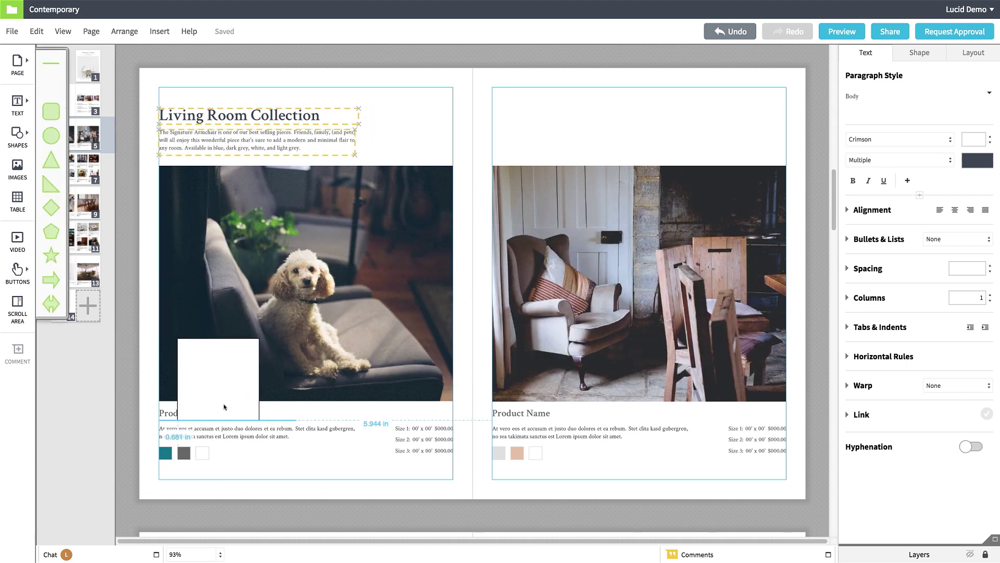
Add a small square beside the colour swatches with the pasted style, then confirm the title is locked.
mouse_move(56, 97)
left_mouse_down()
mouse_move(264, 411)
mouse_move(231, 447)
left_mouse_up()
right_click(227, 452)
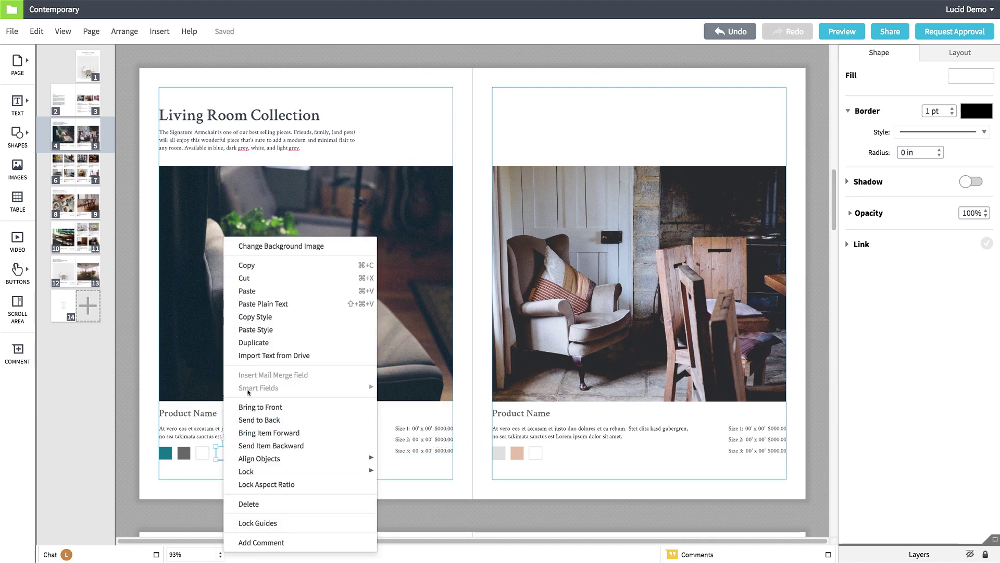
left_click(262, 329)
left_click(258, 448)
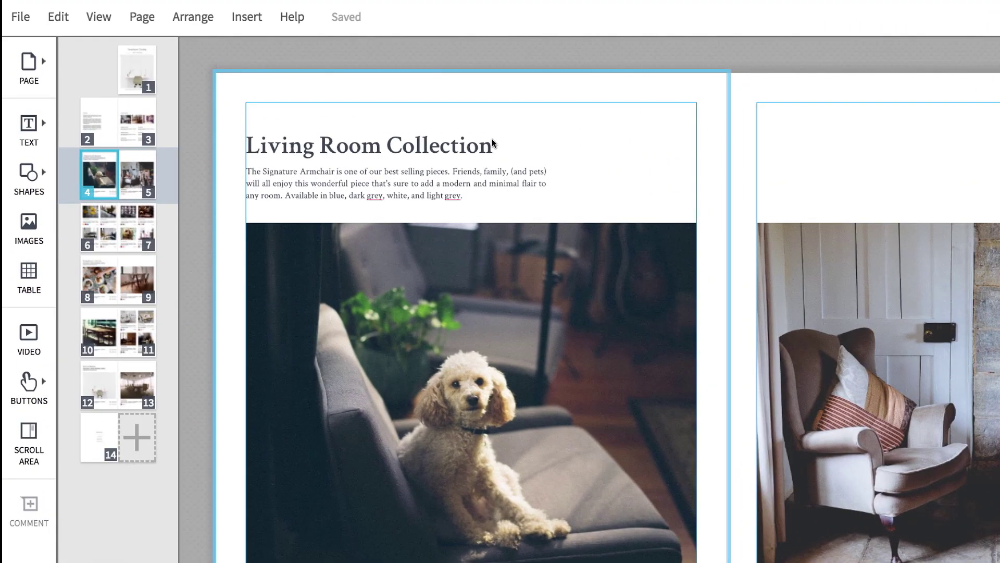
left_click(491, 139)
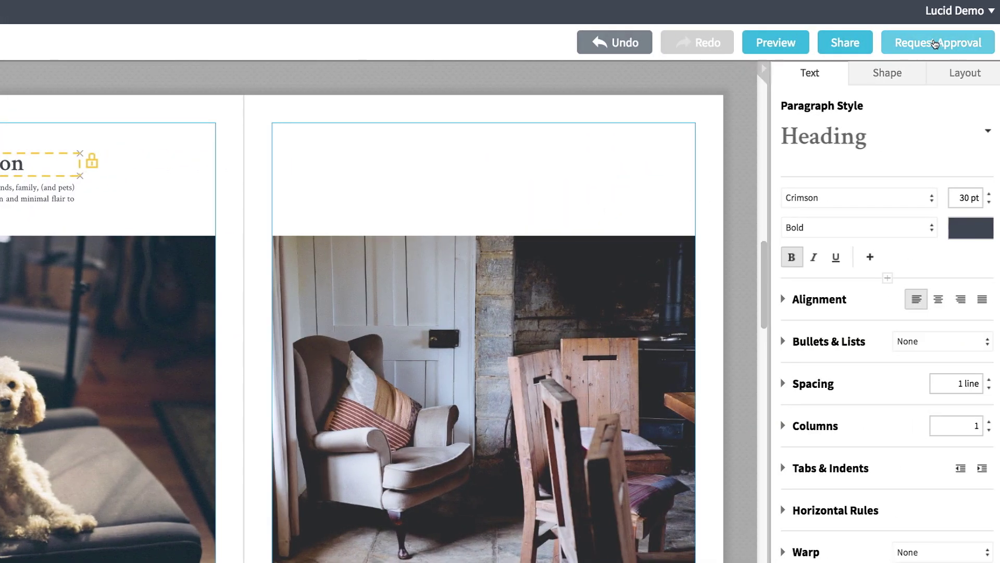
Request approval with a note, review the web, social and email sharing options, then order prints.
left_click(938, 43)
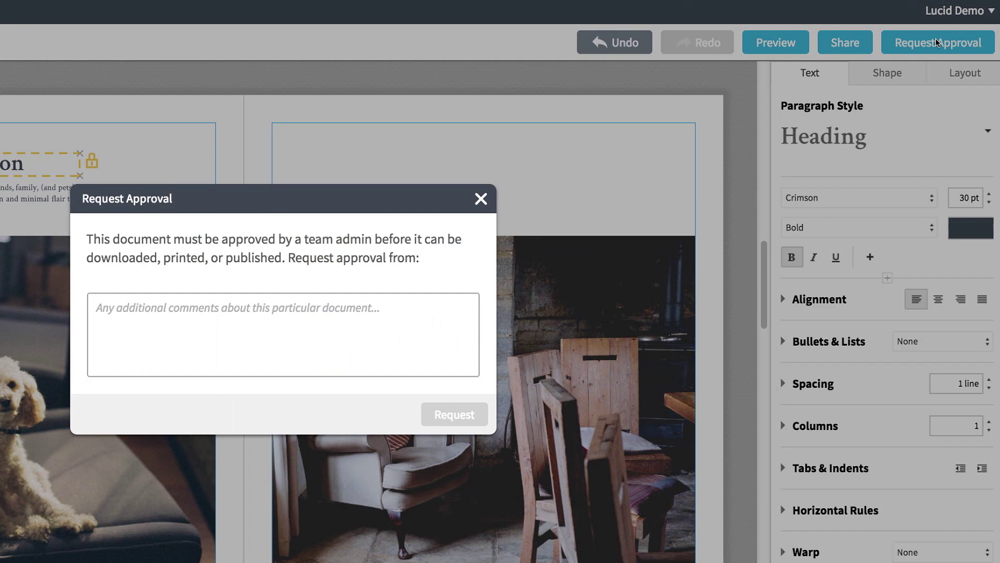
type("I added the description. What do you think?")
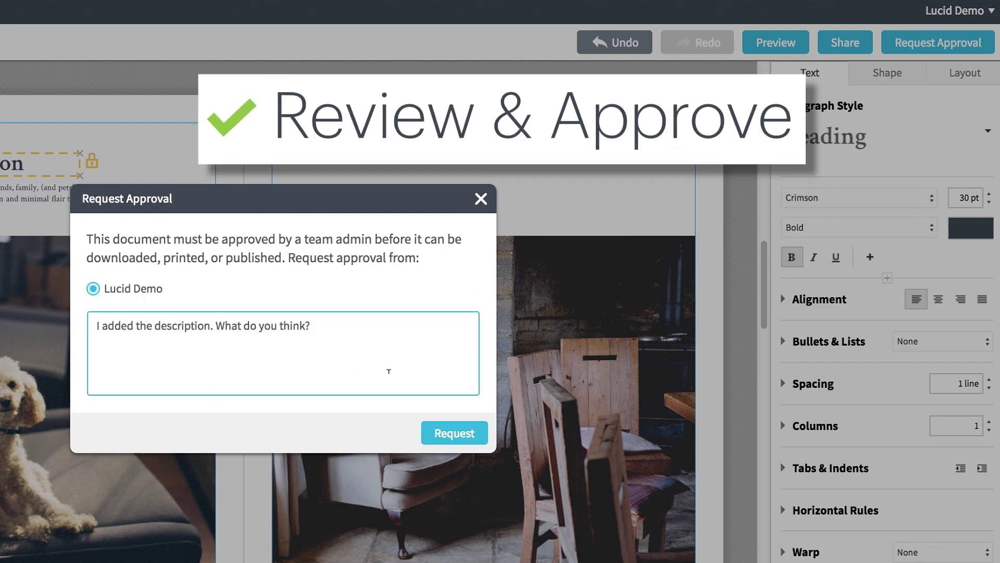
left_click(464, 431)
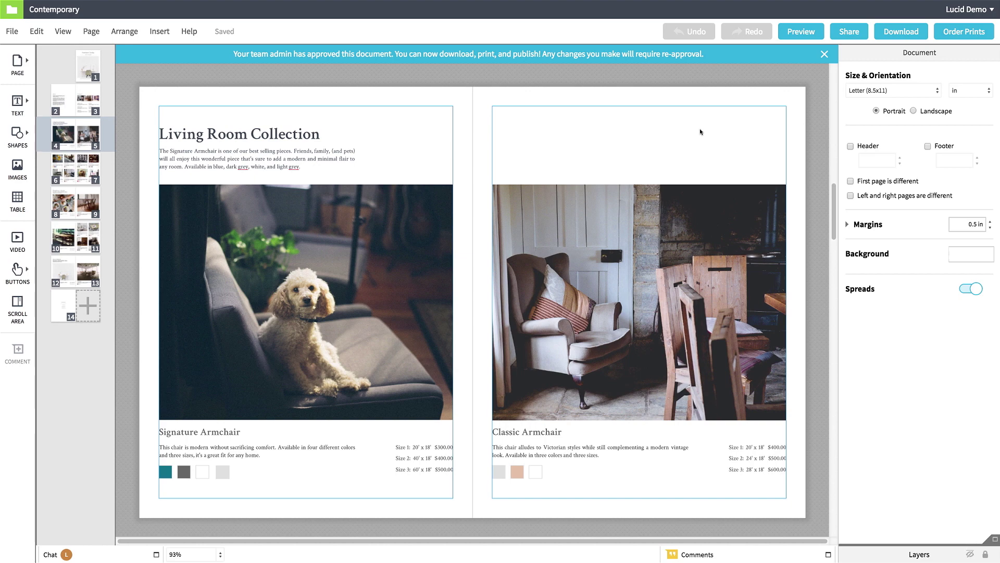
left_click(855, 32)
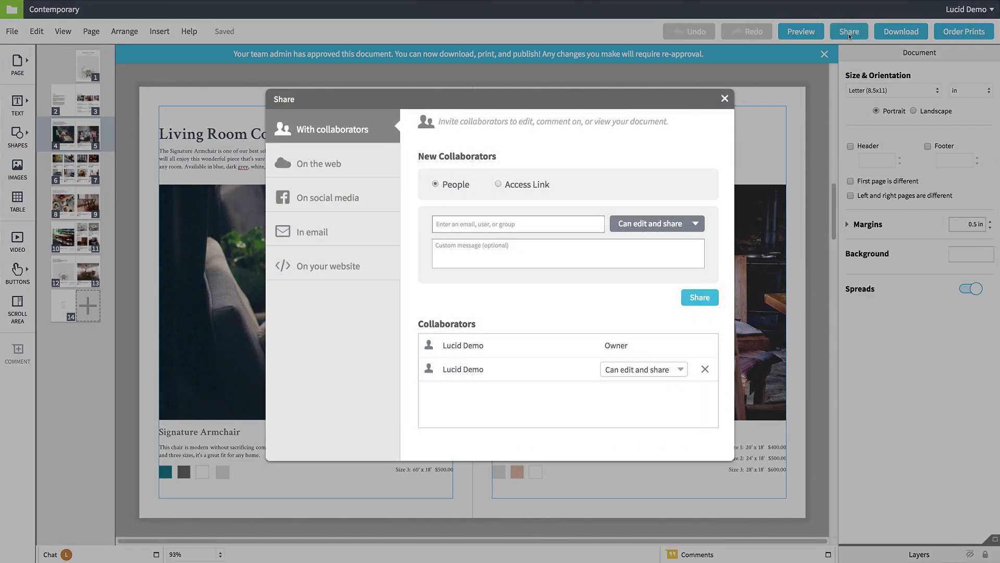
left_click(367, 158)
left_click(374, 197)
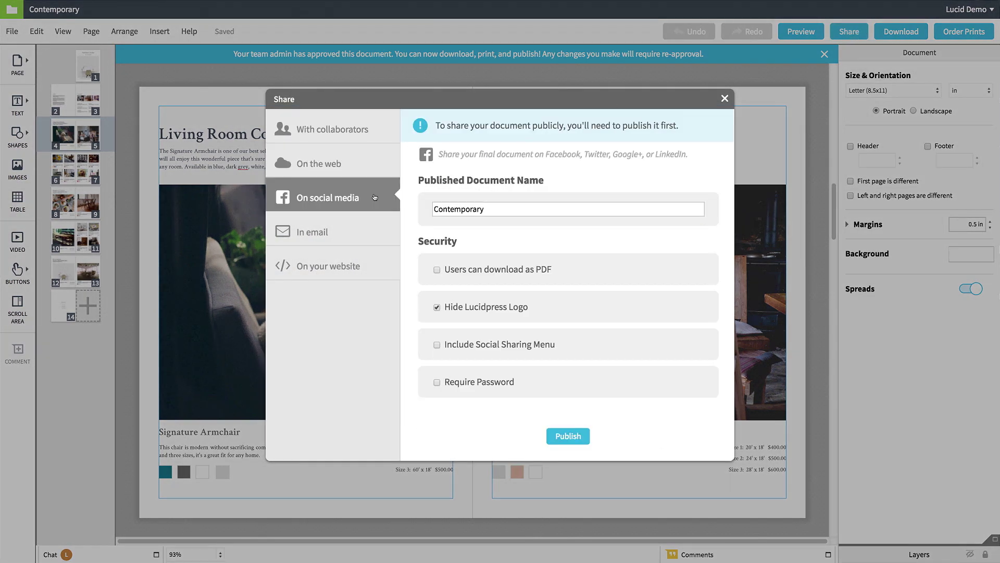
left_click(371, 228)
key("Escape")
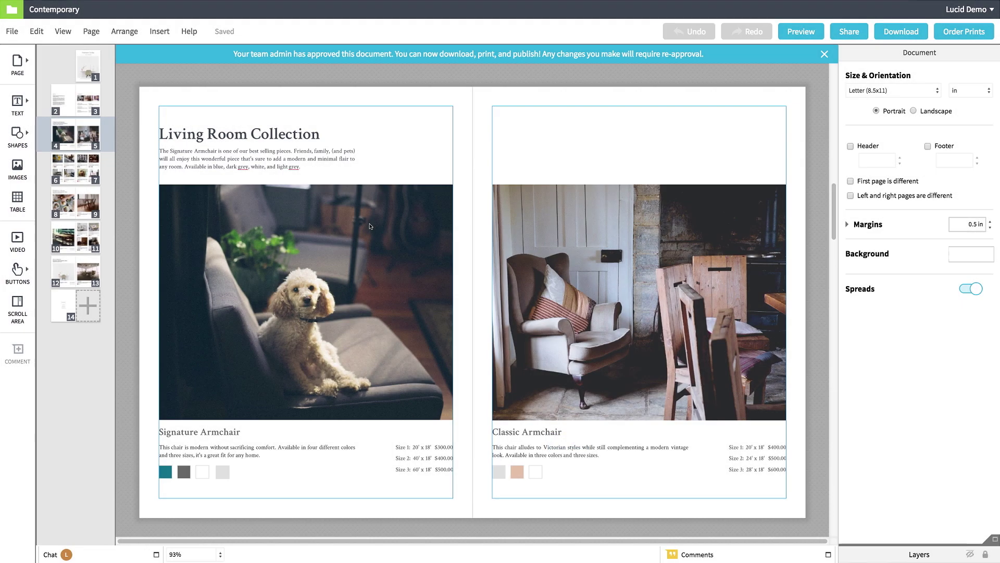
left_click(943, 37)
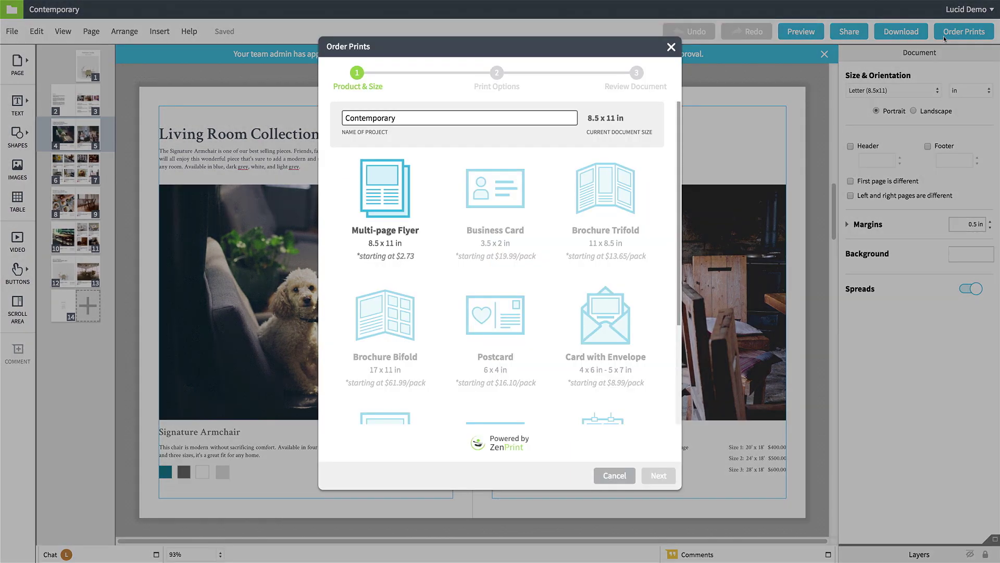